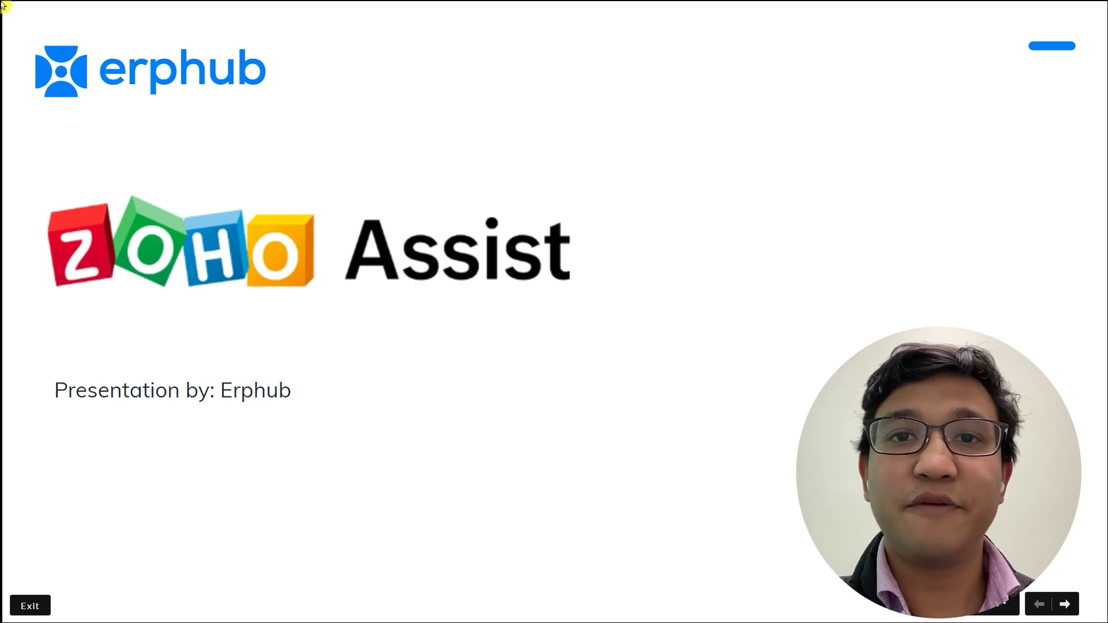
# - Advance the slideshow past the title slide to the agenda slide
pyautogui.press('Right')
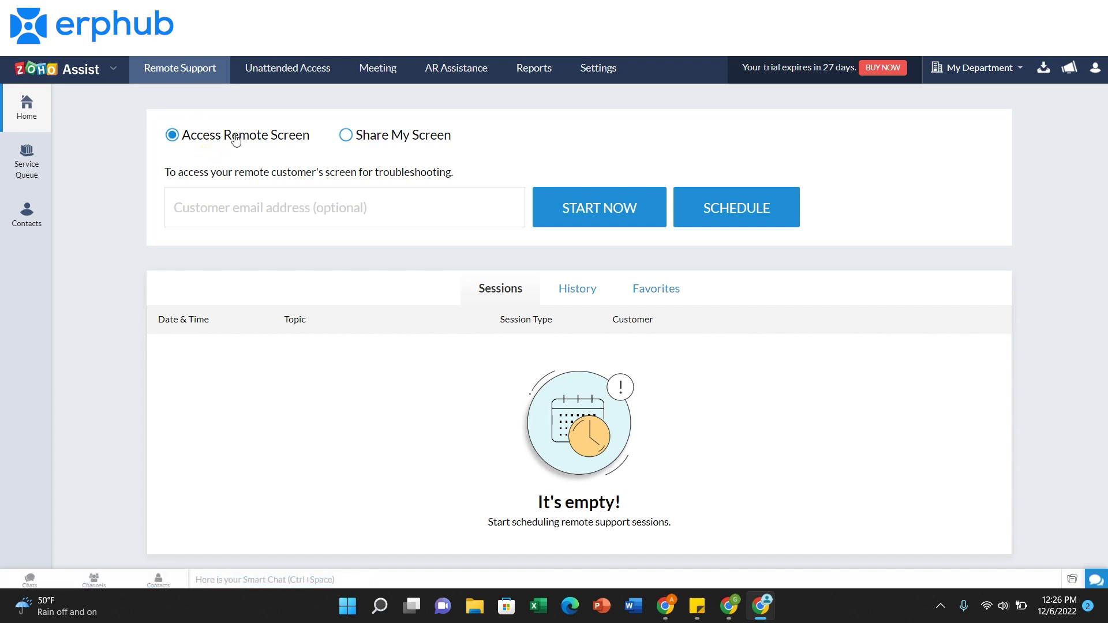
# - Enter the test customer's e-mail address and start the remote-access session
pyautogui.click(272, 205)
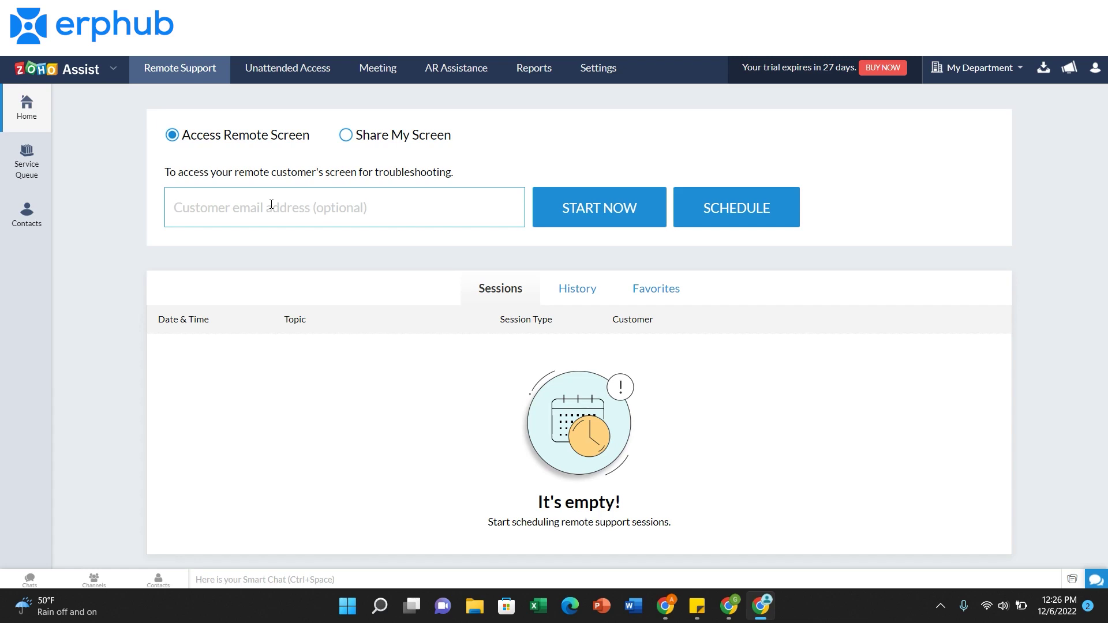
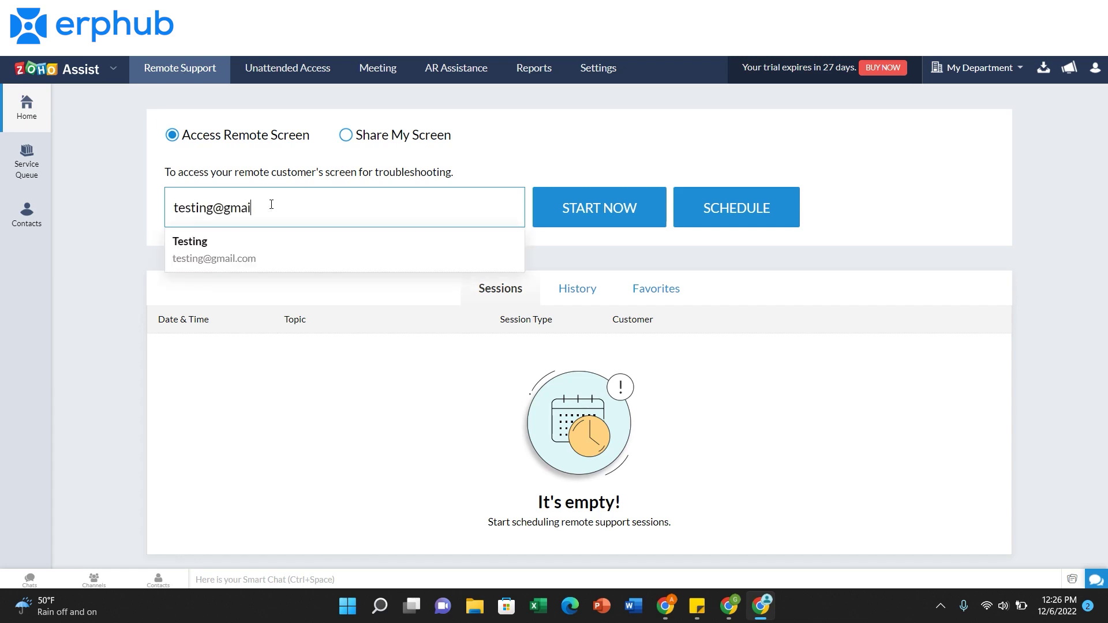
pyautogui.click(408, 172)
pyautogui.click(581, 206)
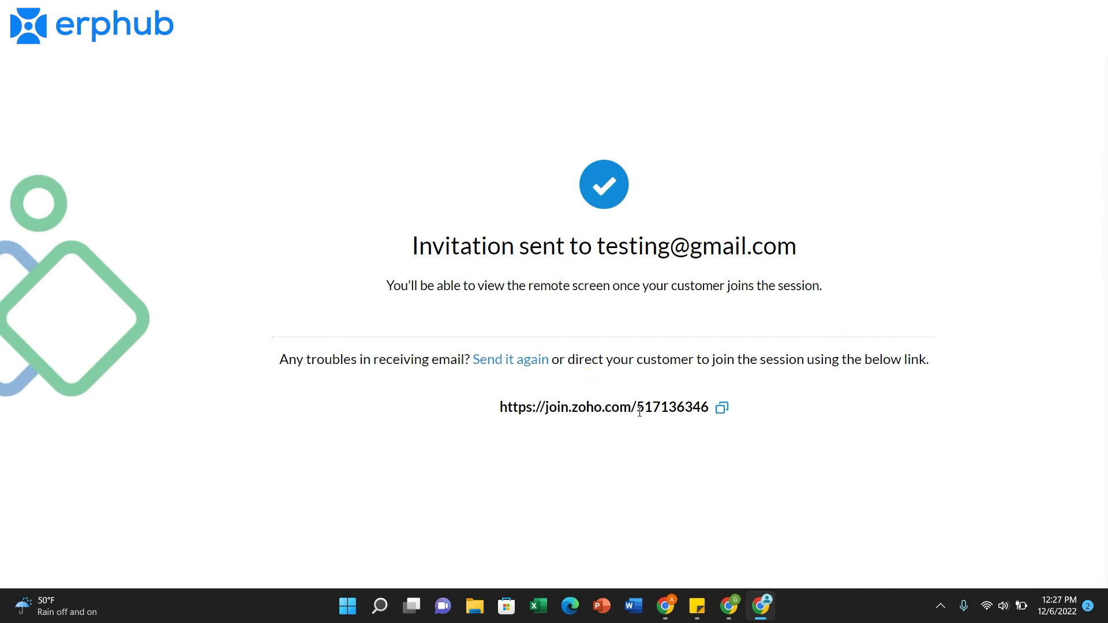
# - Select the session number and copy the session's join link
pyautogui.click(643, 463)
pyautogui.doubleClick(671, 408)
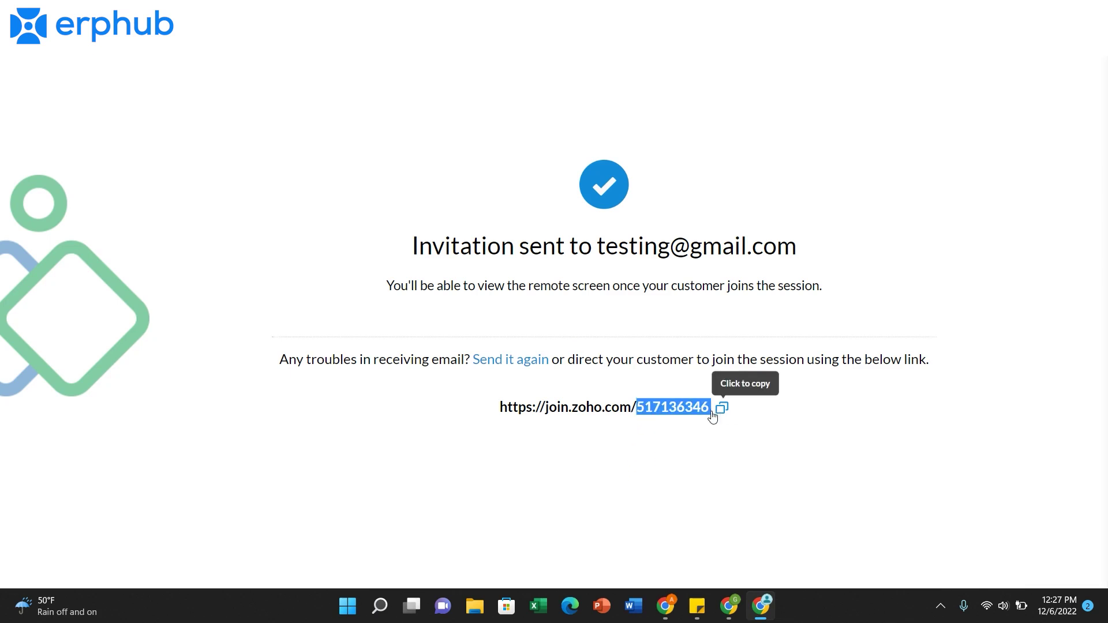
pyautogui.click(713, 415)
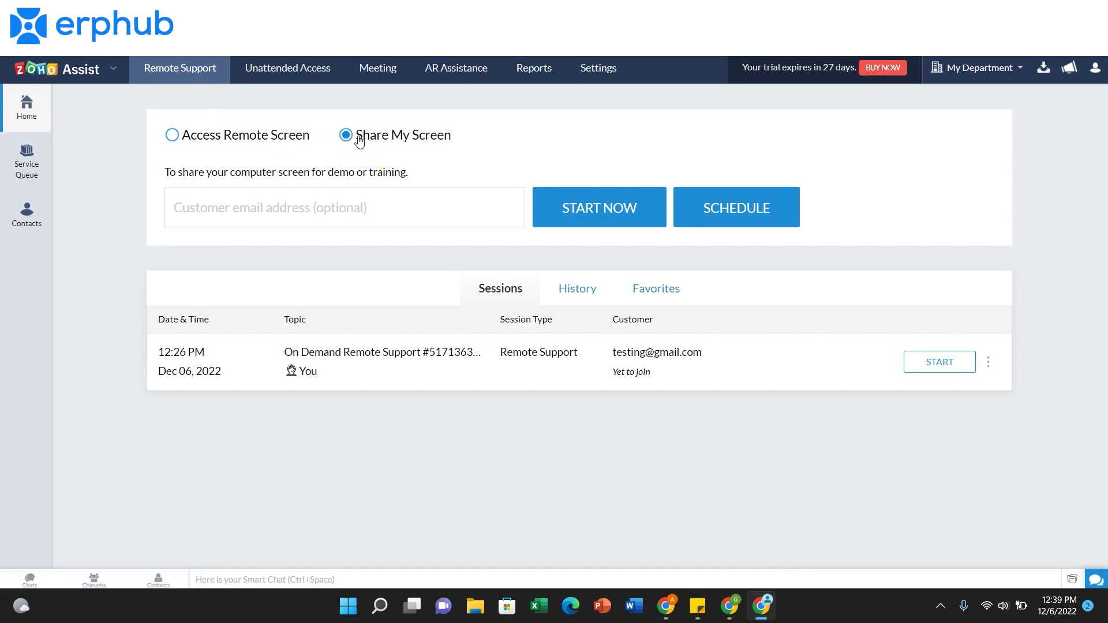
# - Start a screen-share session by entering the test customer's e-mail address
pyautogui.click(347, 197)
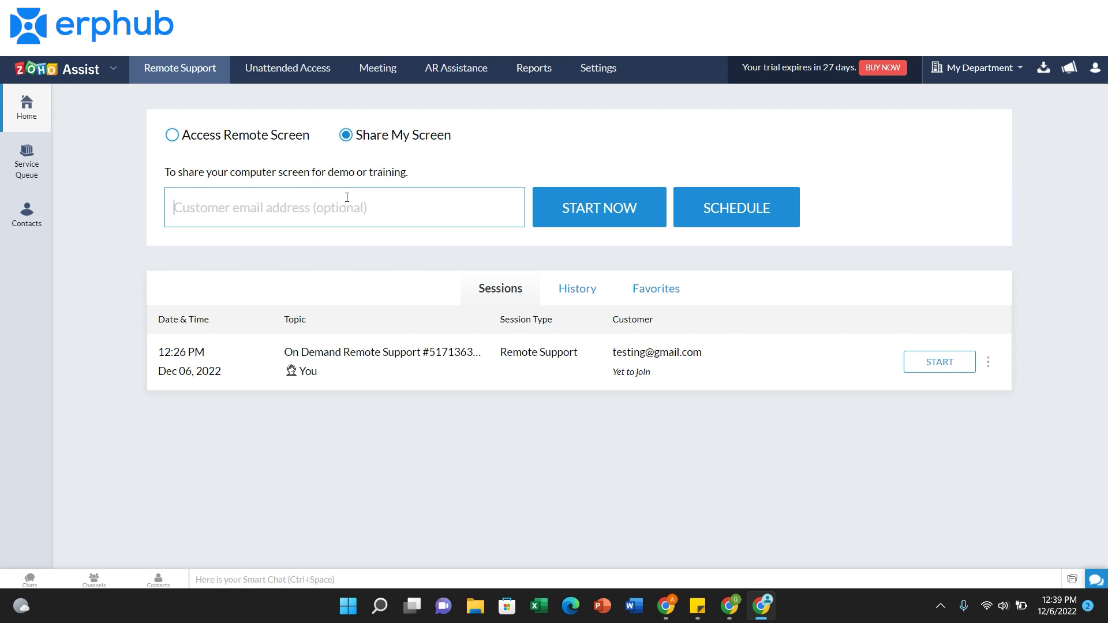
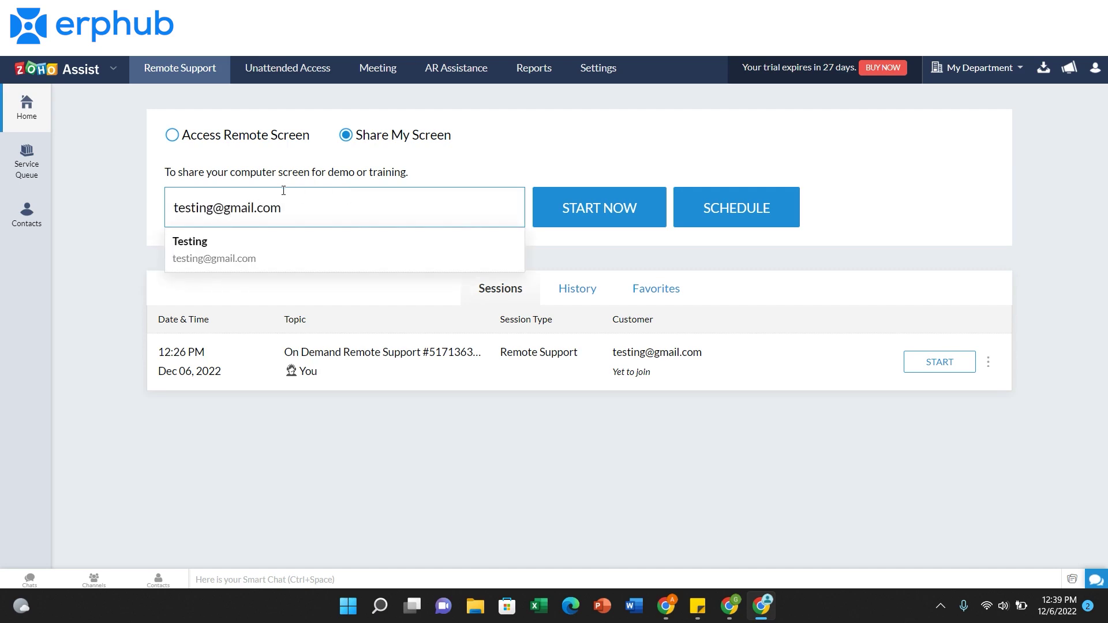
pyautogui.click(590, 212)
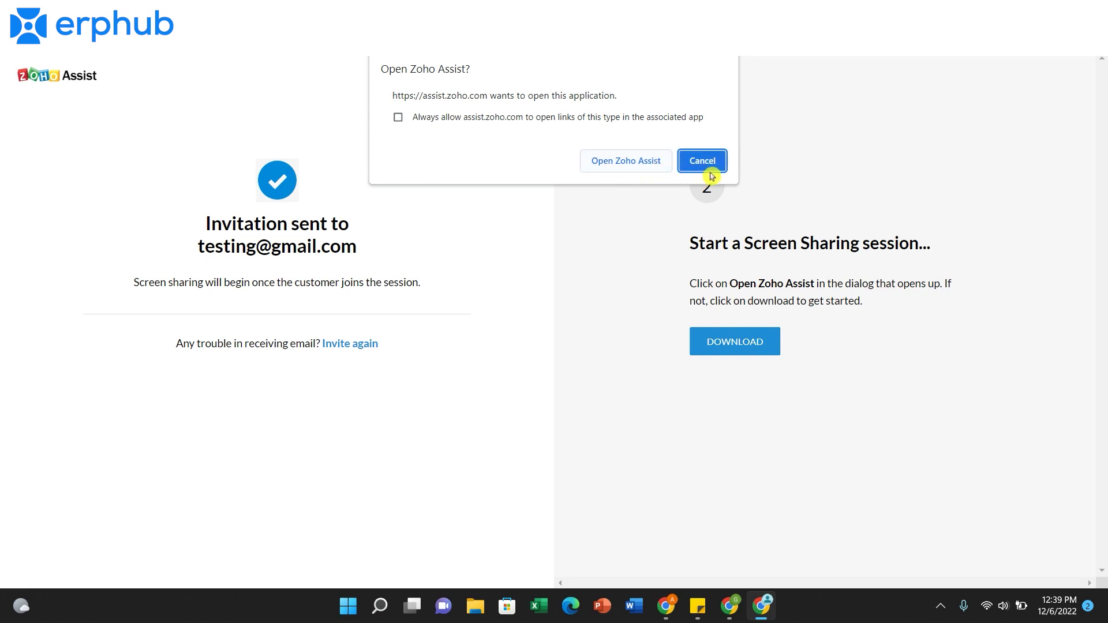
# - Download and run ZA_Connect, join the session, and share Screen1
pyautogui.click(707, 171)
pyautogui.click(753, 345)
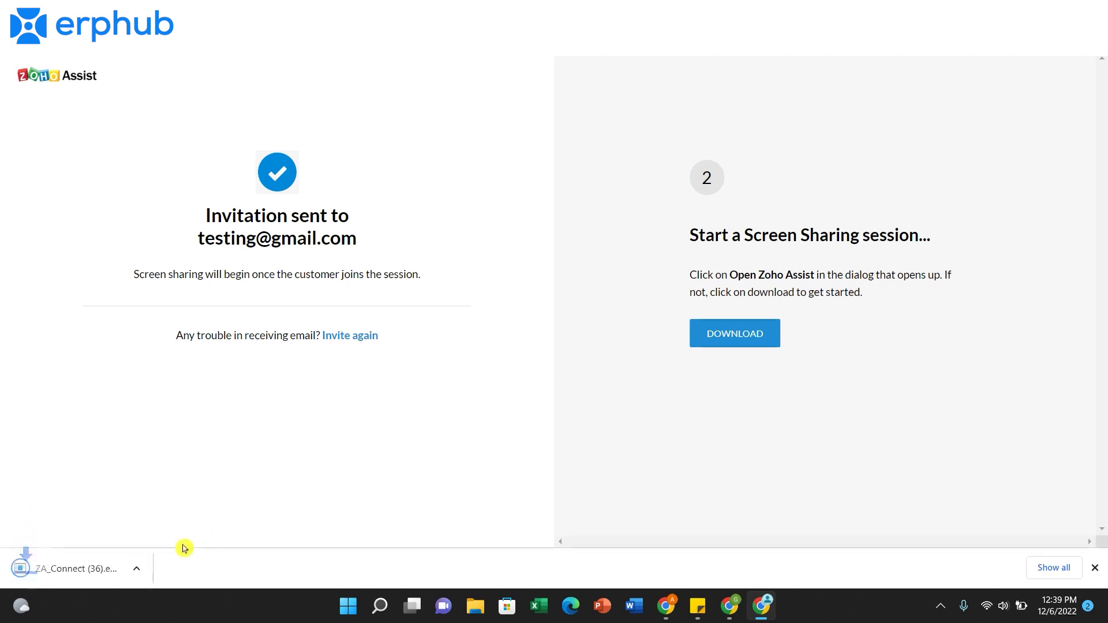
pyautogui.click(77, 580)
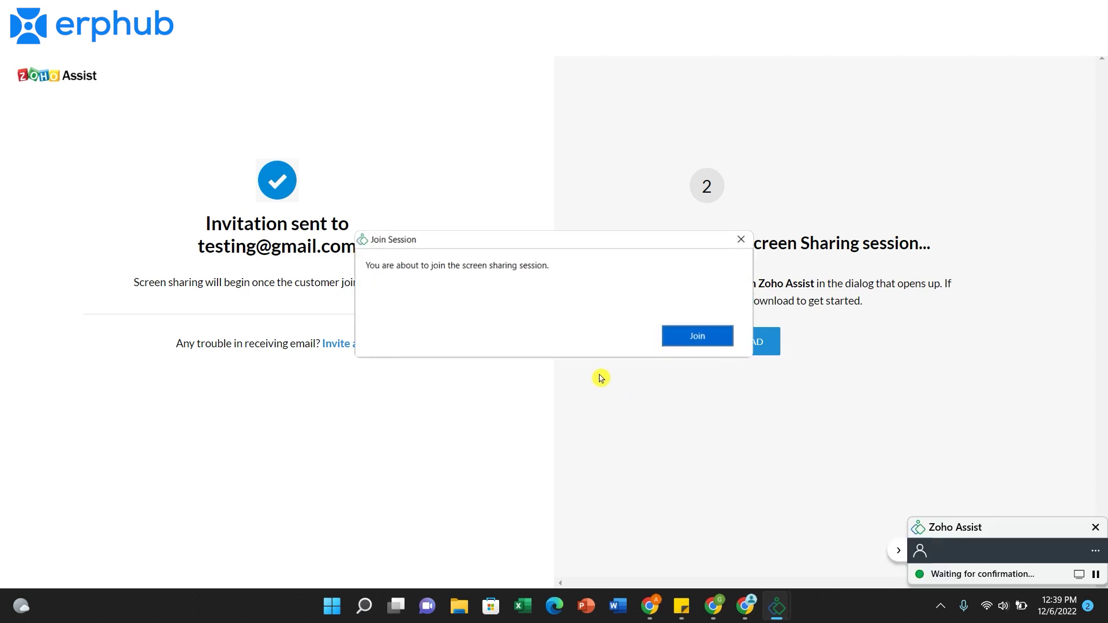
pyautogui.click(697, 336)
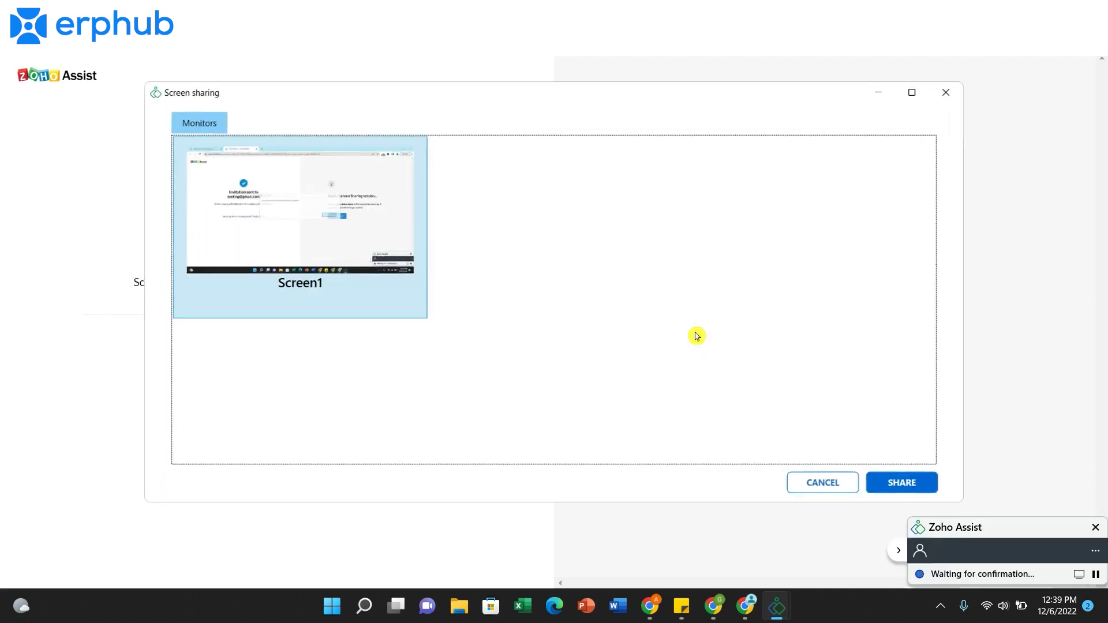
pyautogui.click(875, 485)
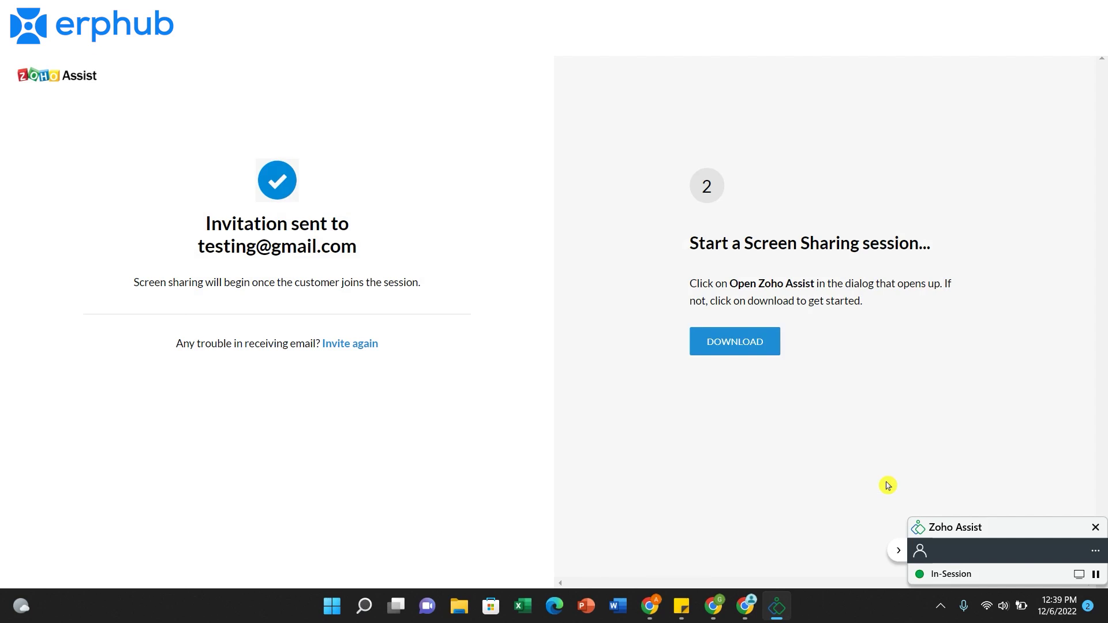
# - Reposition the session widget, pause and resume sharing, then confirm leaving the session
pyautogui.moveTo(708, 485); pyautogui.dragTo(711, 537)
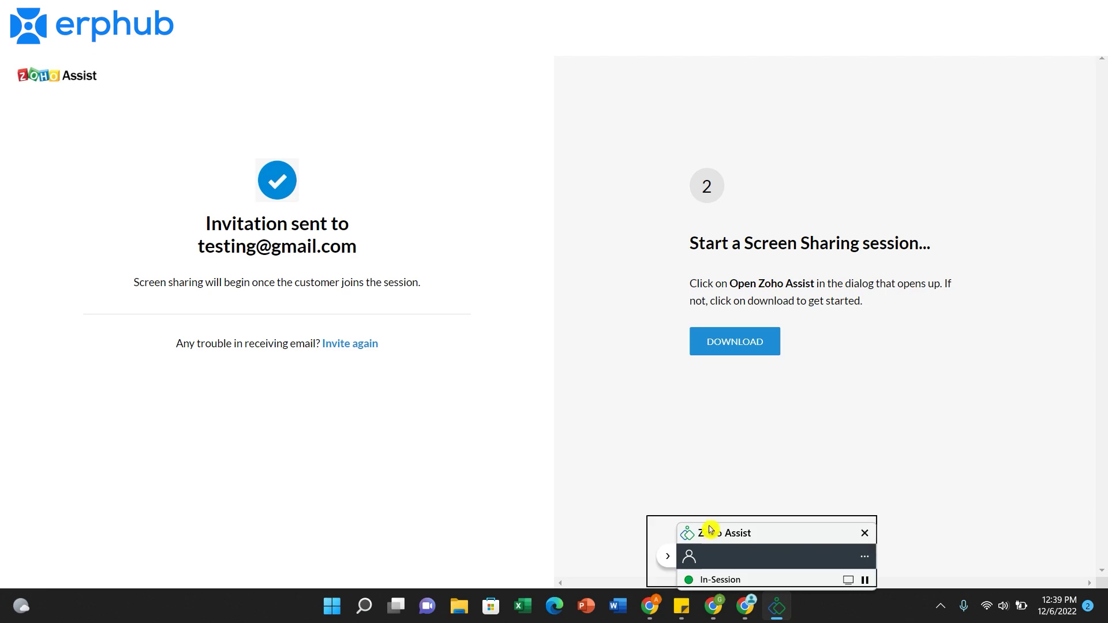
pyautogui.moveTo(707, 529); pyautogui.dragTo(747, 509)
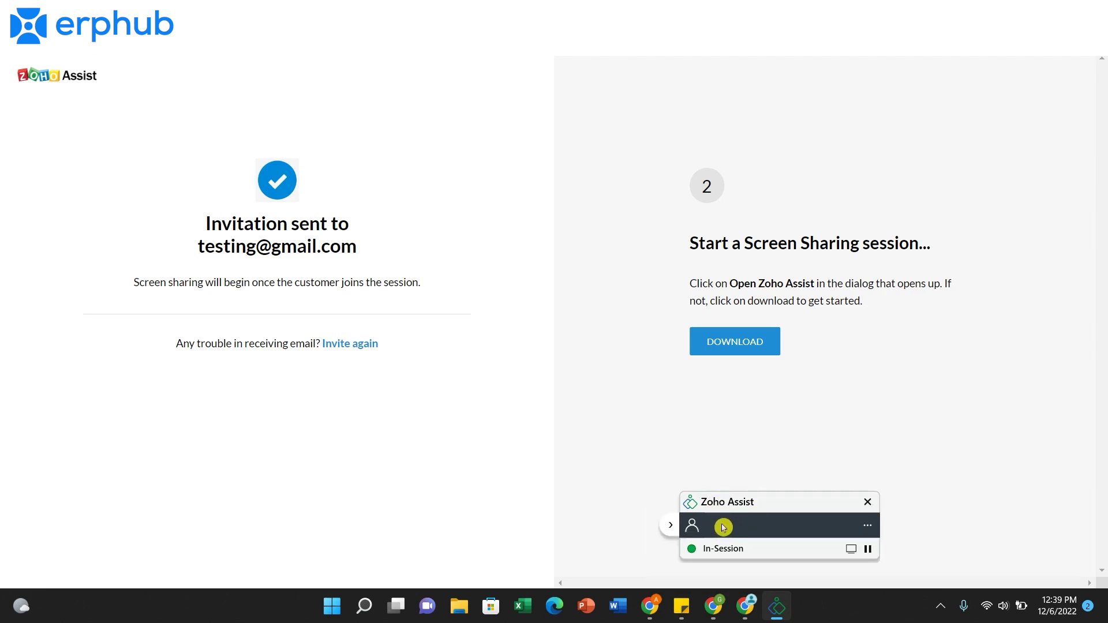
pyautogui.click(868, 549)
pyautogui.click(867, 551)
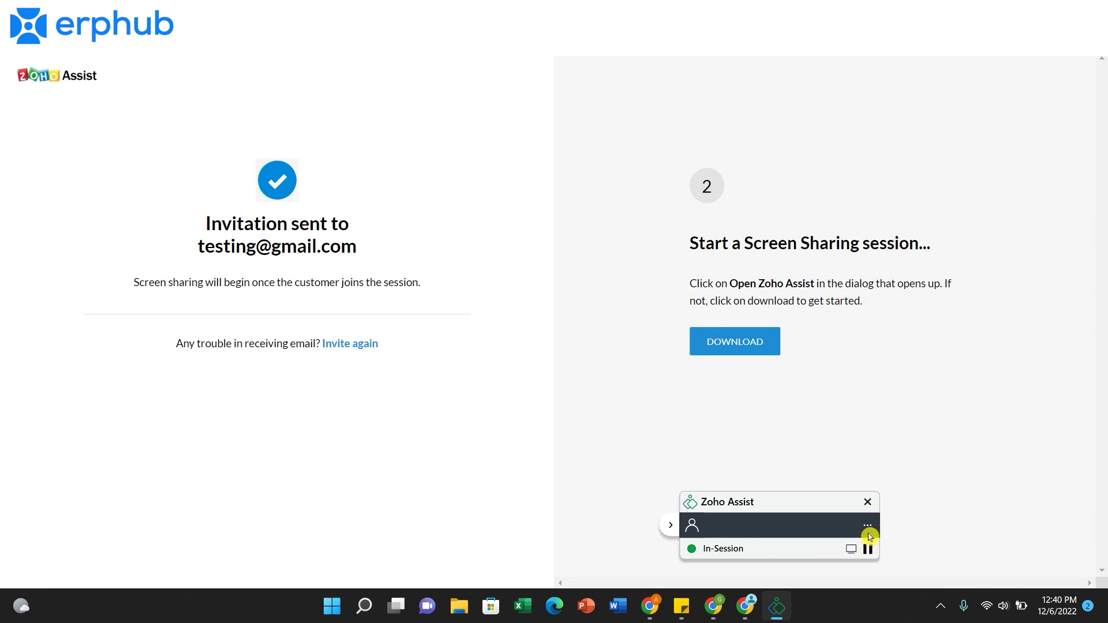
pyautogui.click(867, 502)
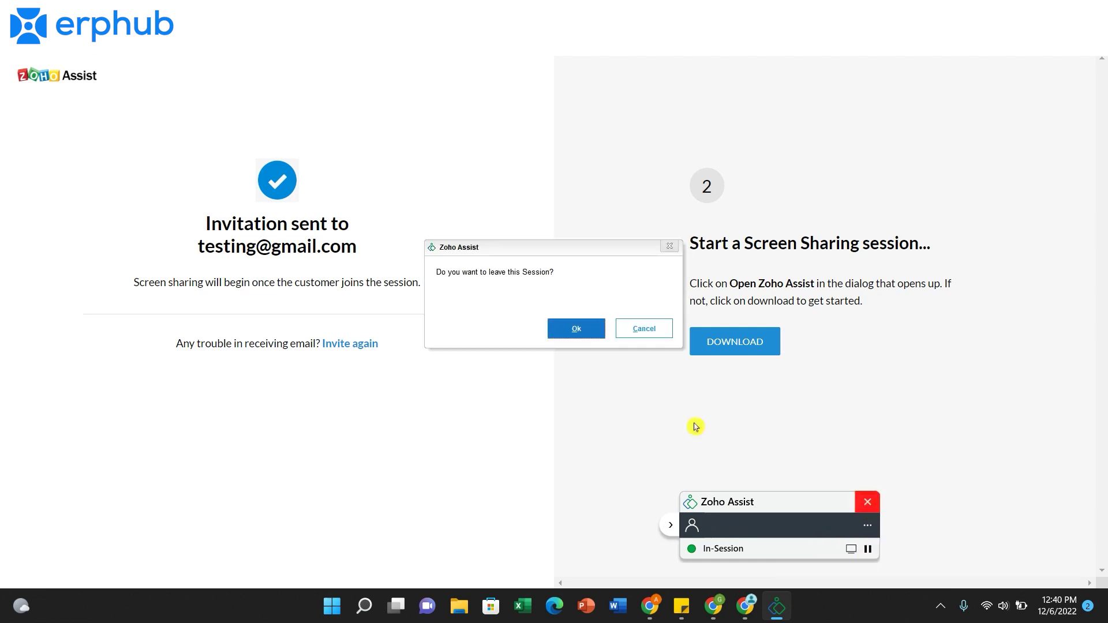
pyautogui.click(577, 335)
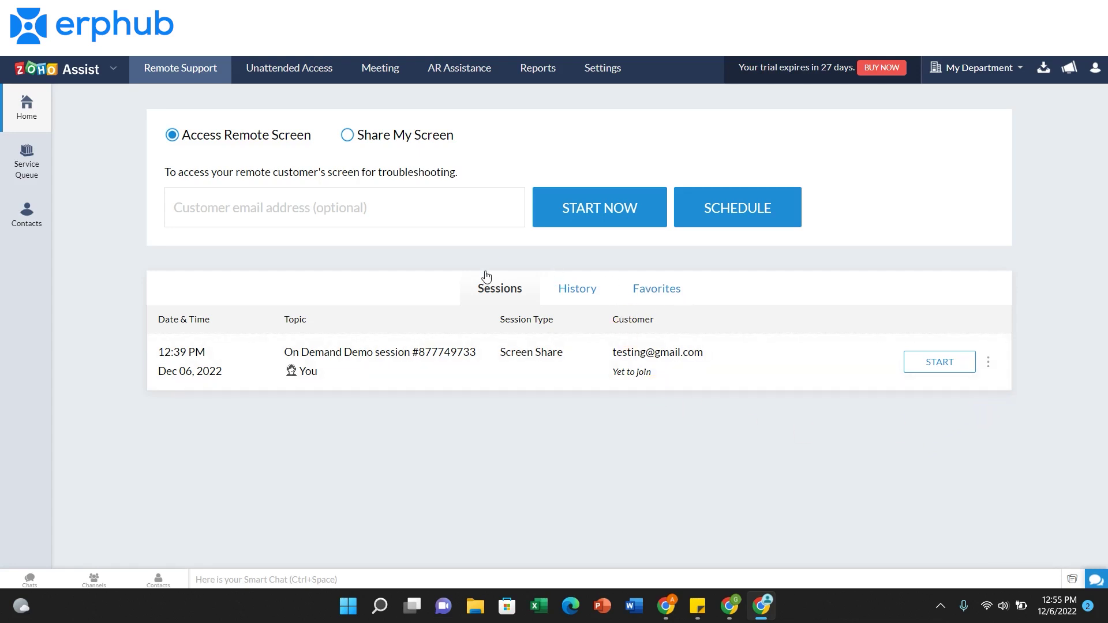
# - Check the session's options menu and the History and Favorites tabs, then open Contacts
pyautogui.click(994, 365)
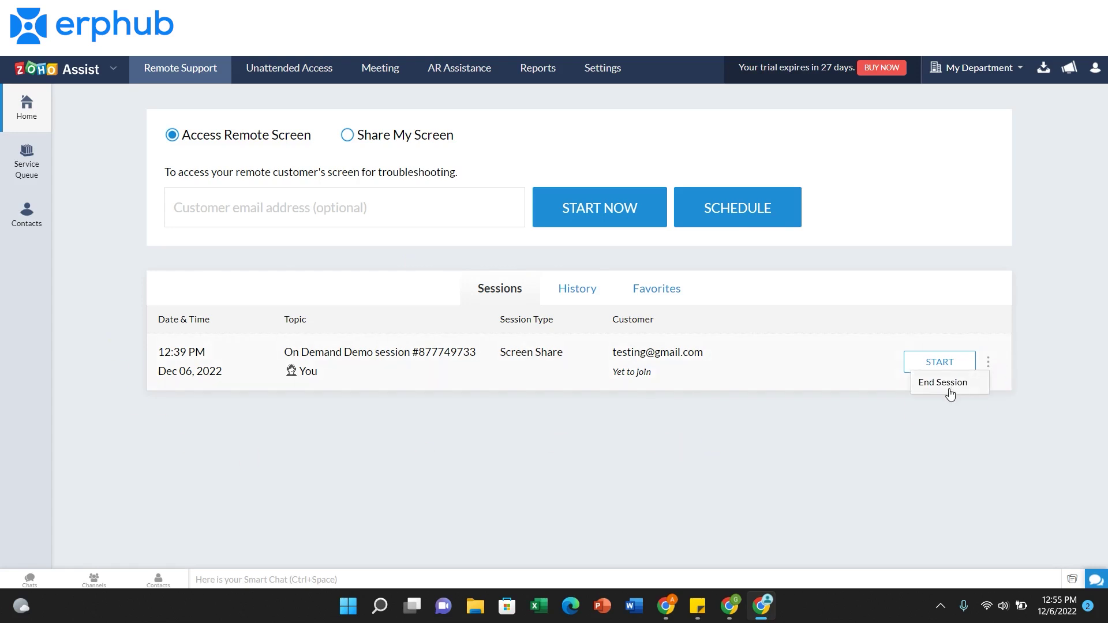
pyautogui.click(909, 499)
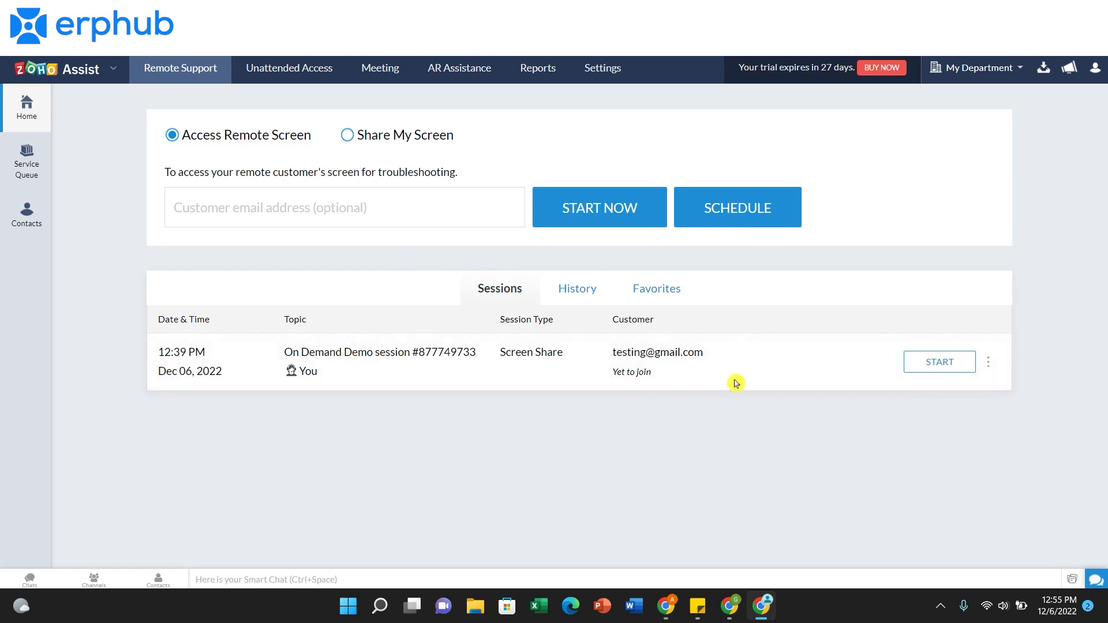
pyautogui.click(589, 299)
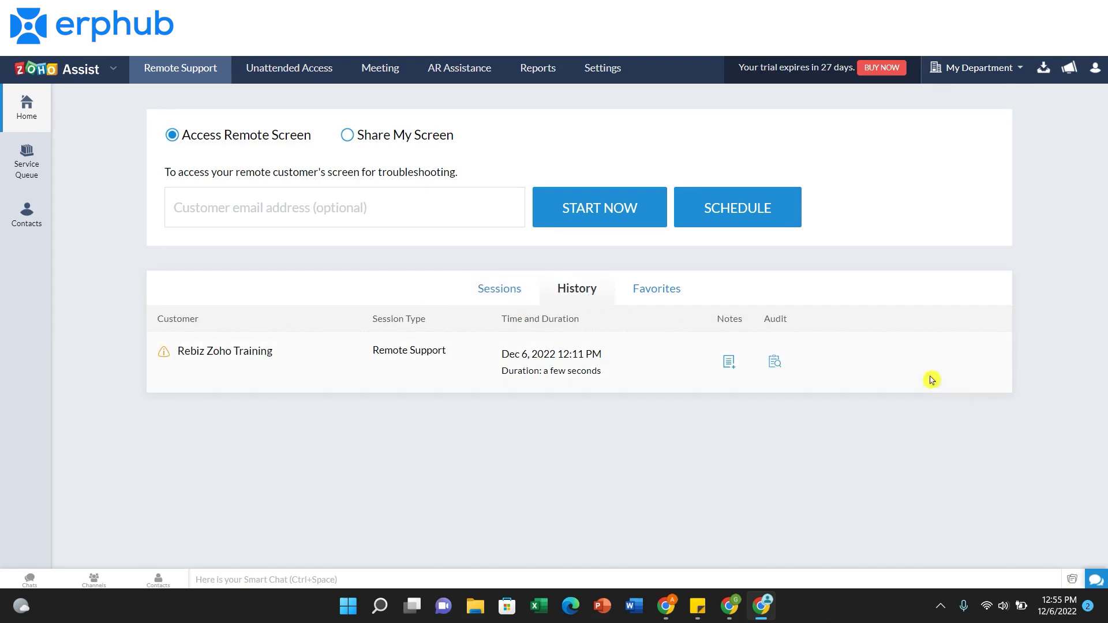
pyautogui.click(661, 303)
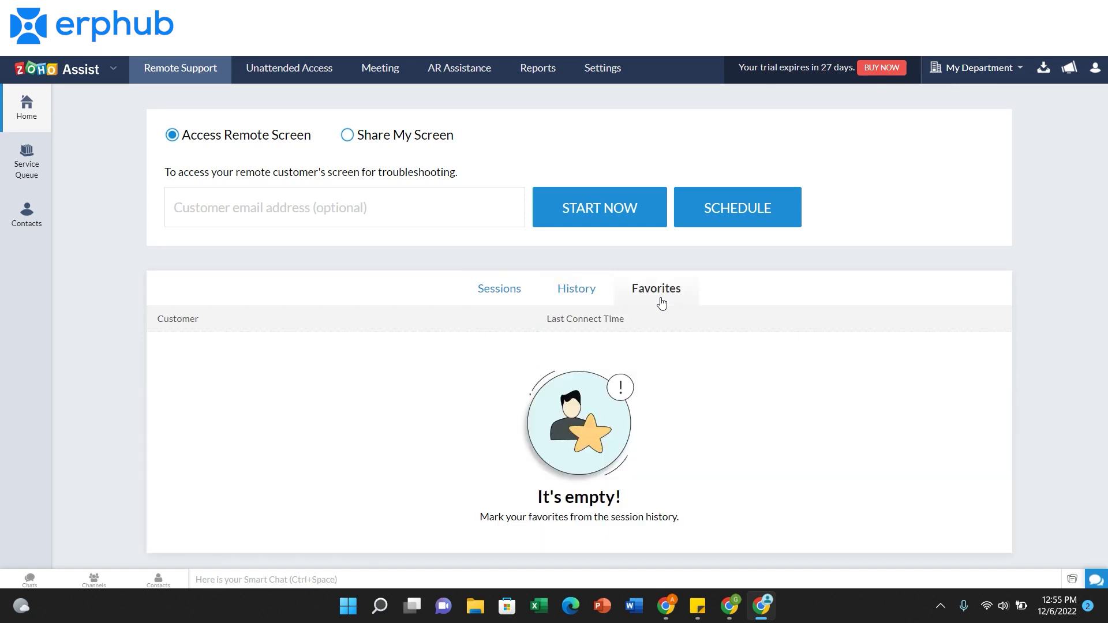
pyautogui.click(42, 227)
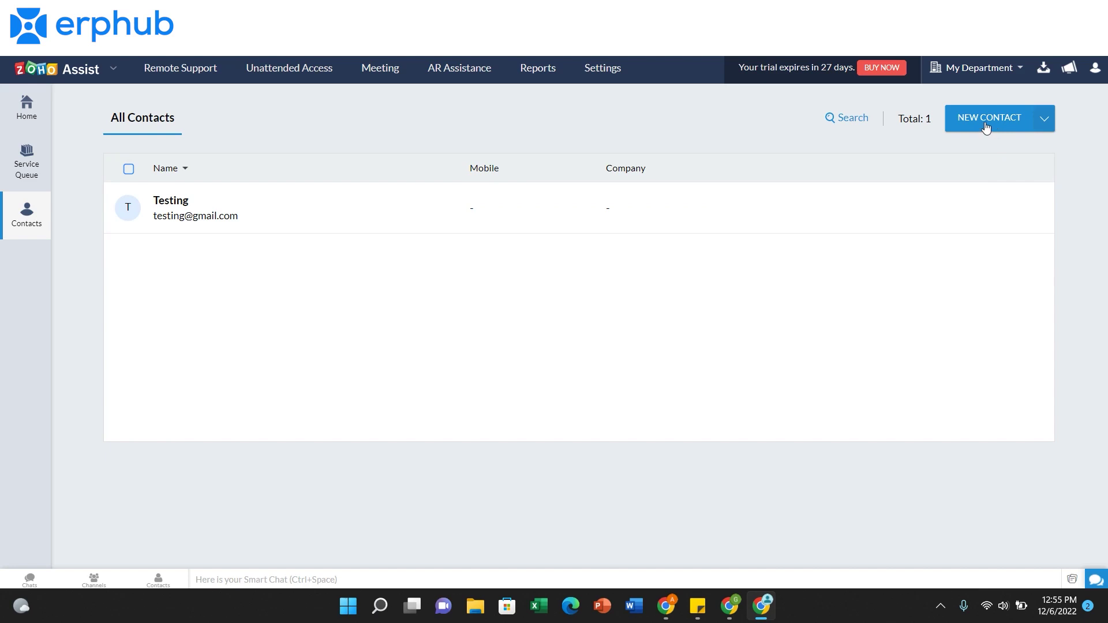
# - View the Unattended Access device list, then the 30-day Session Count report
pyautogui.click(321, 84)
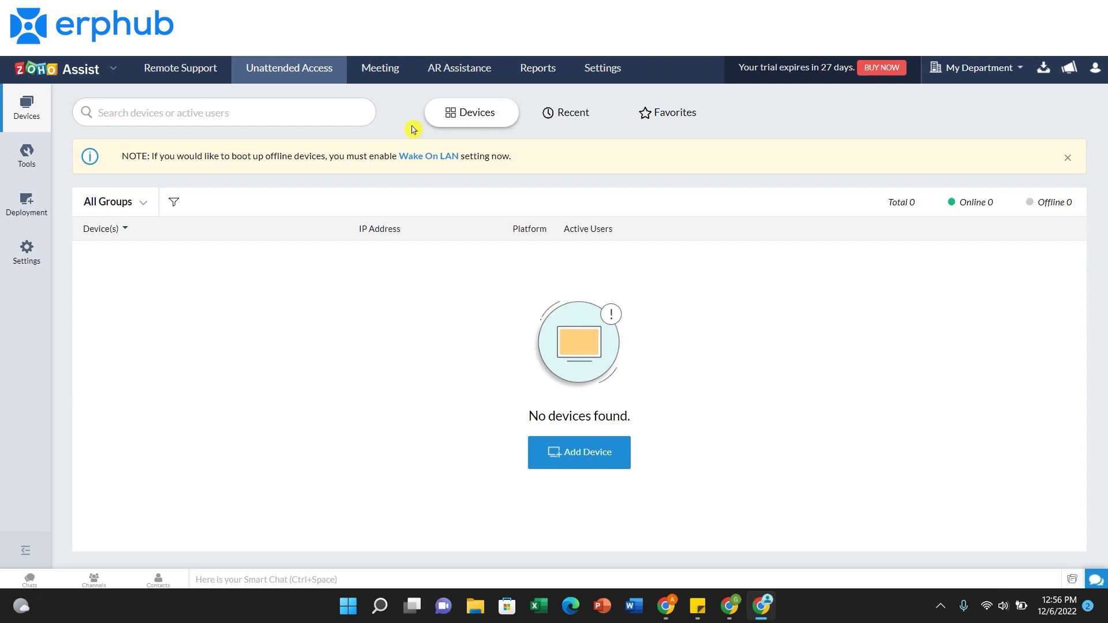
pyautogui.click(552, 71)
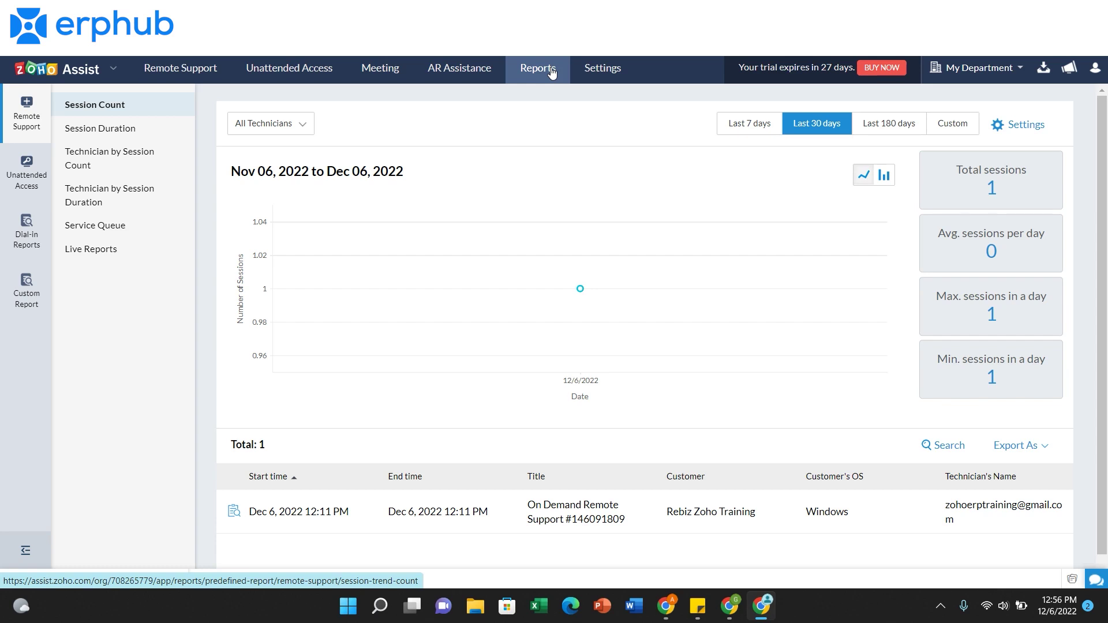
# - Open the Settings page with its Organization, General and Remote Support options
pyautogui.click(595, 72)
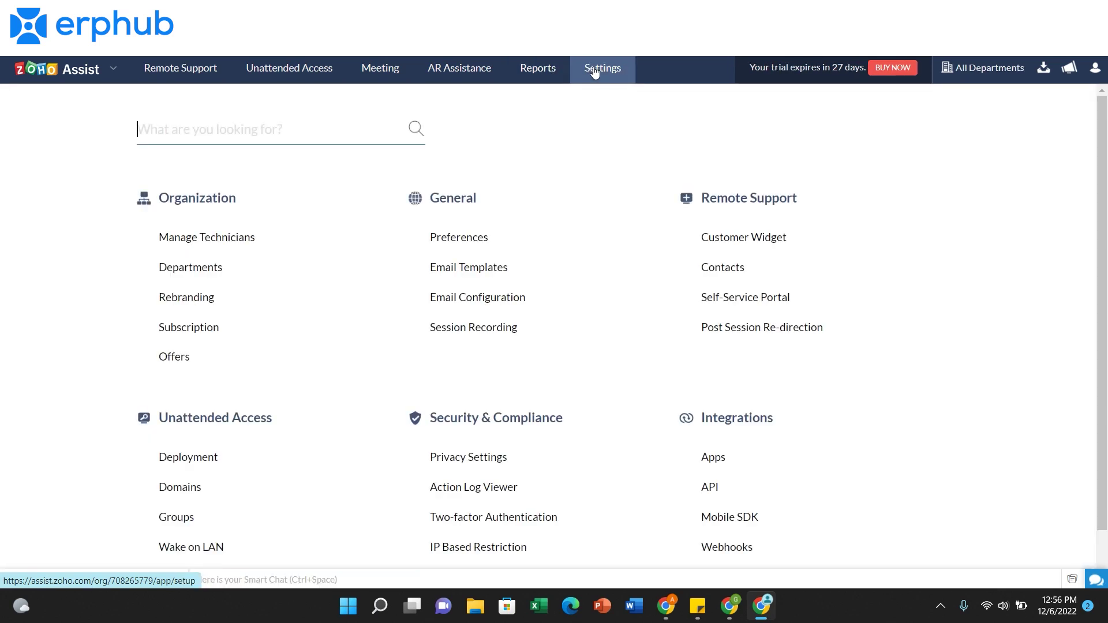